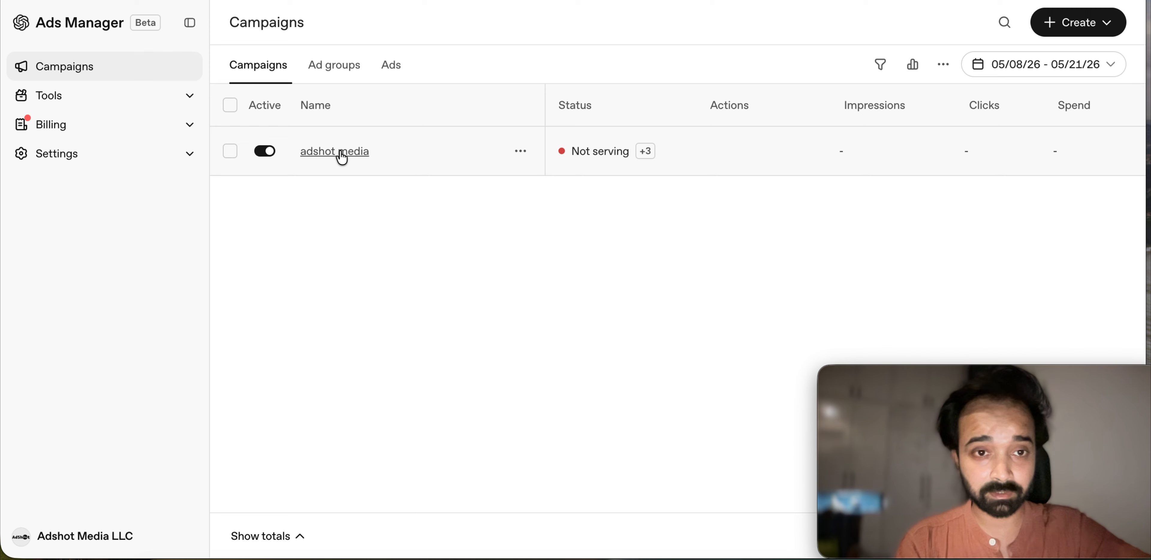
Step: Look through the adshot media campaign's ad groups and ads, then return to the campaigns list
left_click(341, 154)
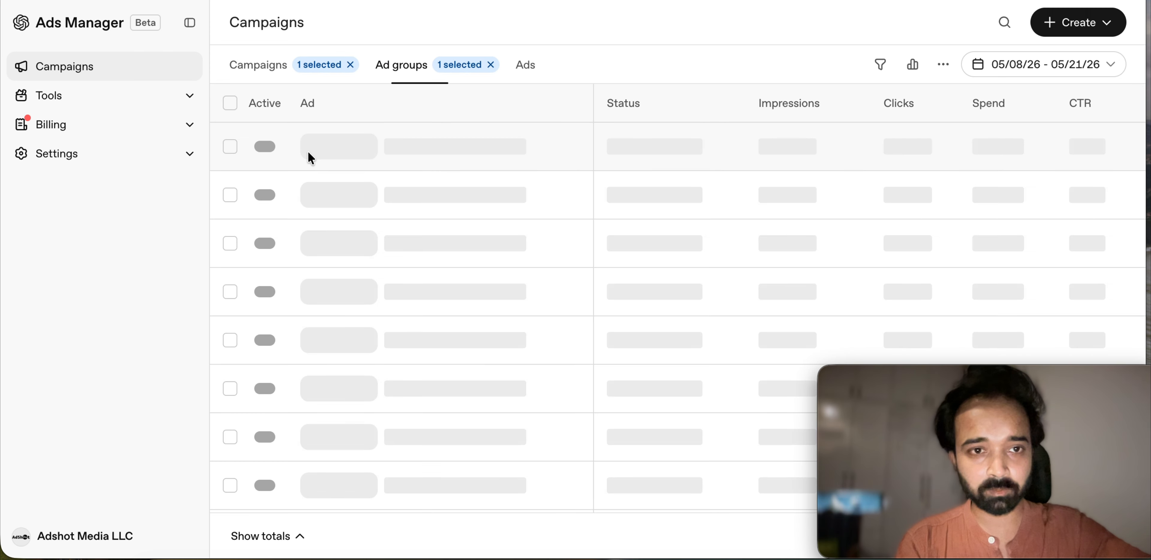
left_click(464, 68)
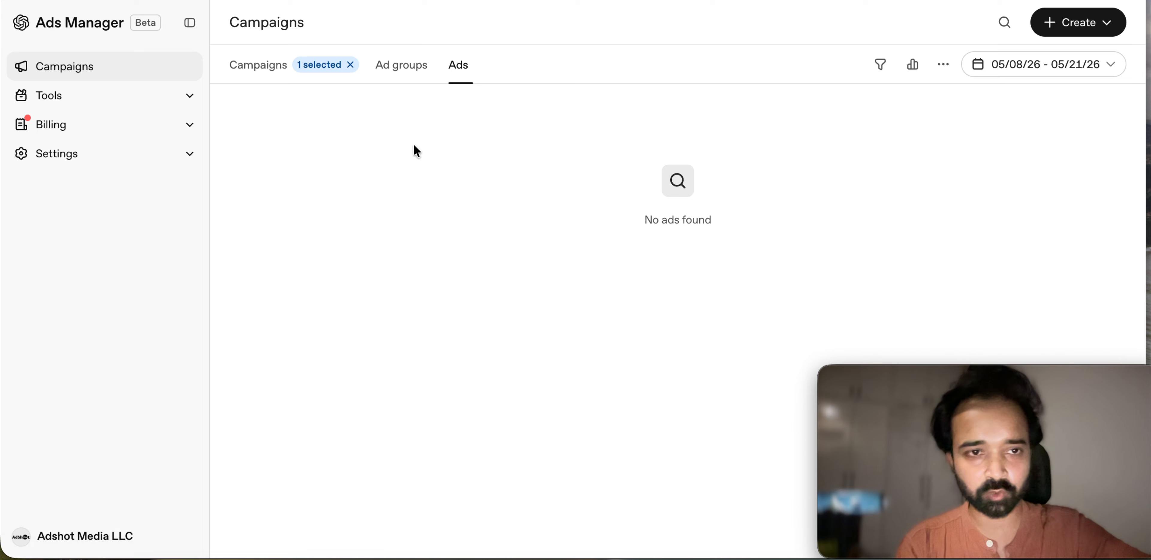
left_click(264, 67)
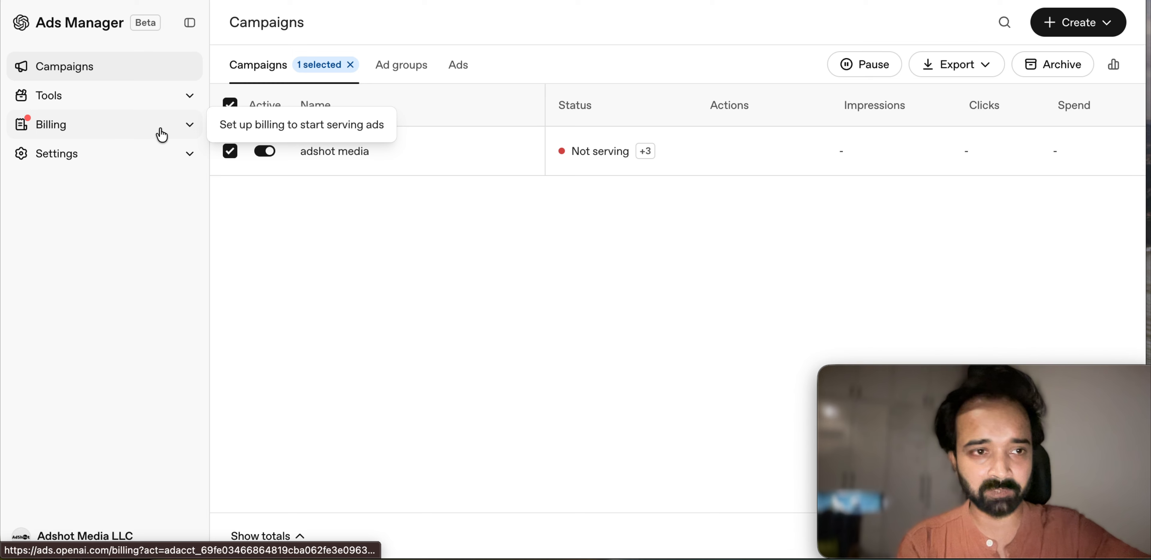
Step: Check the account settings and change history, then go back to the campaigns list
left_click(142, 162)
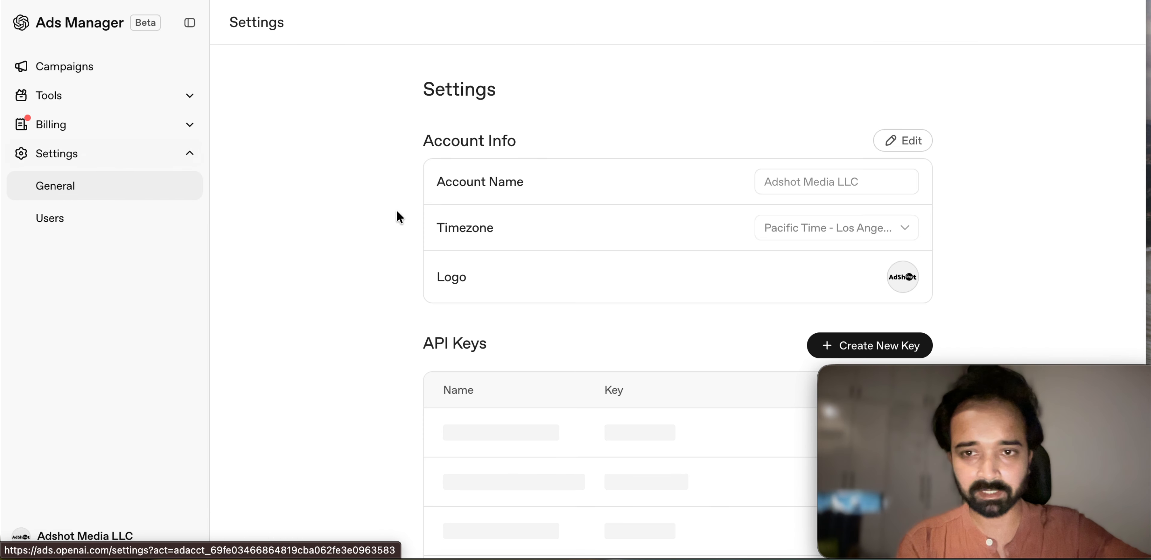
scroll(399, 220, "down", 5)
scroll(398, 220, "up", 5)
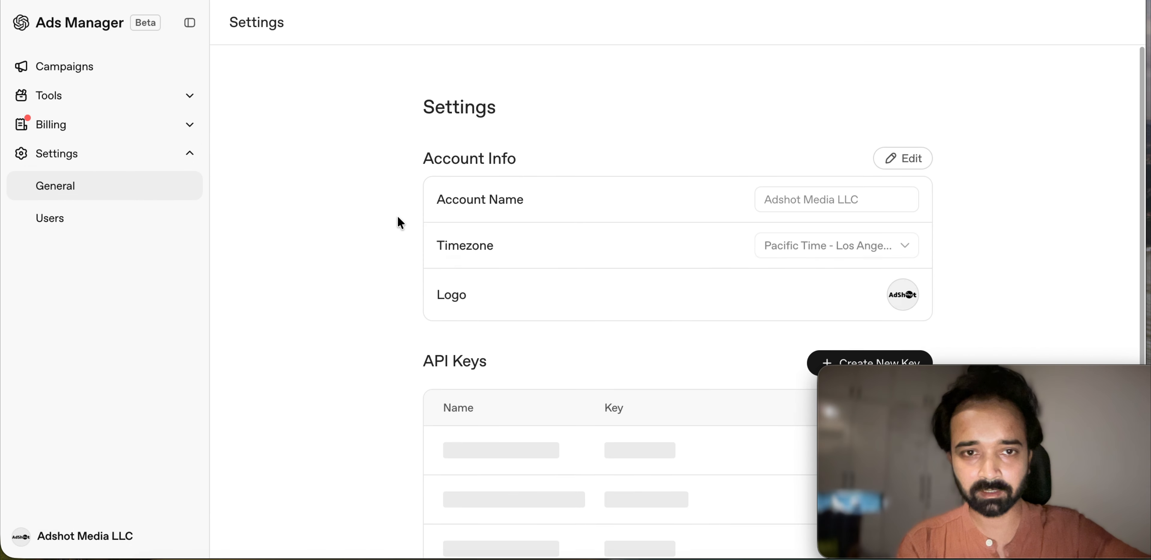
left_click(52, 108)
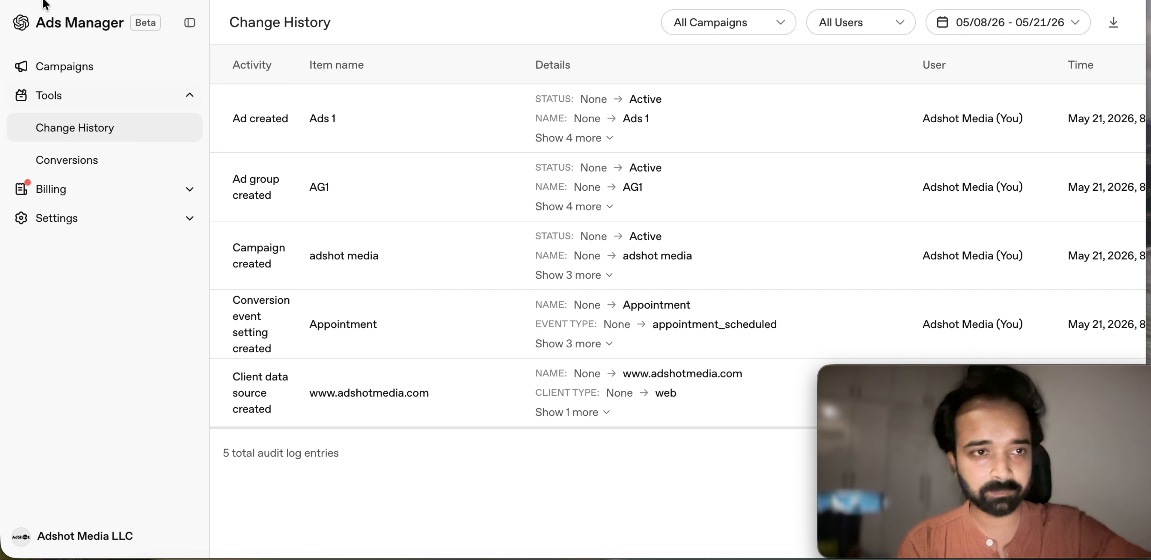
left_click(41, 95)
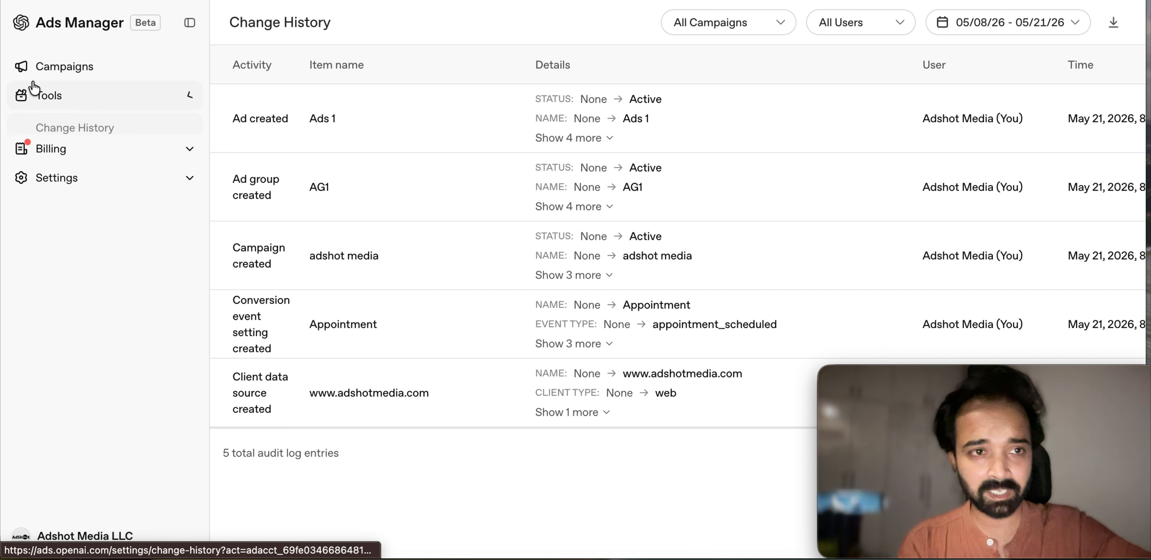
left_click(49, 67)
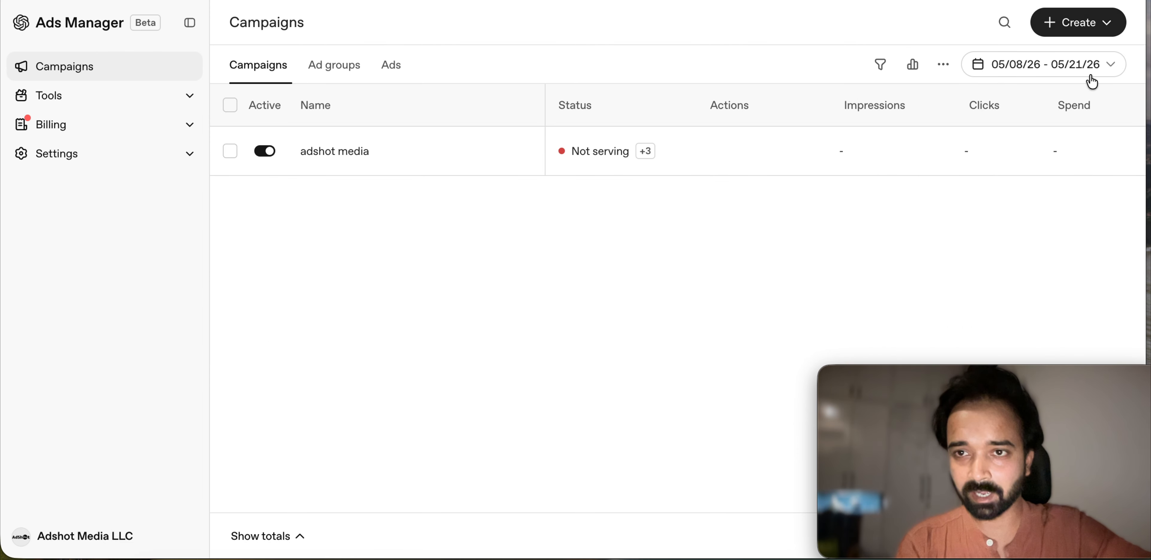
Step: Start a new campaign named 'Test Adshot media'
left_click(1063, 34)
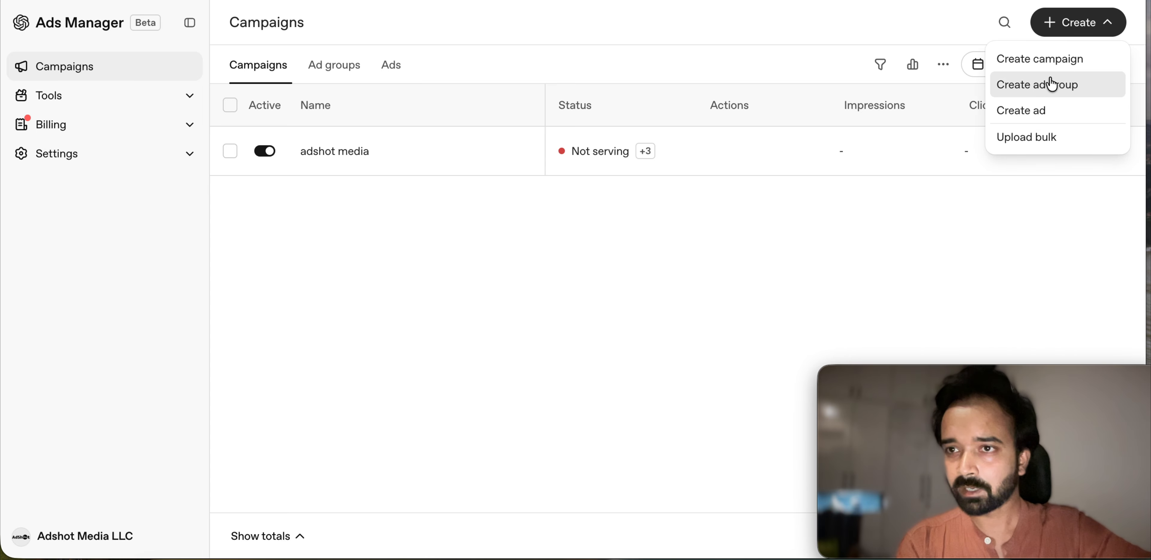
left_click(1065, 64)
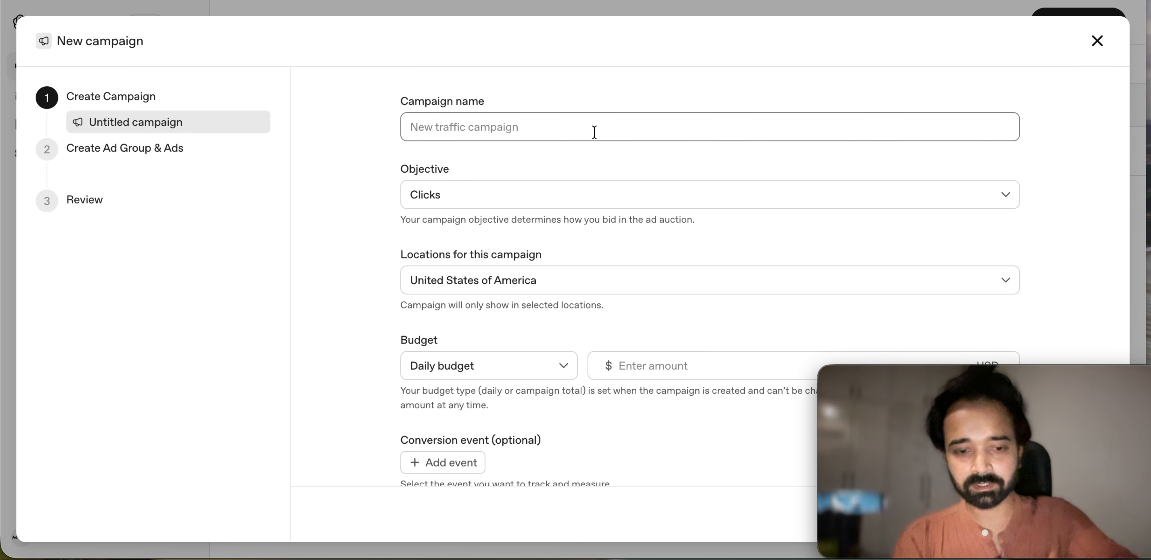
type("Test Adshot media")
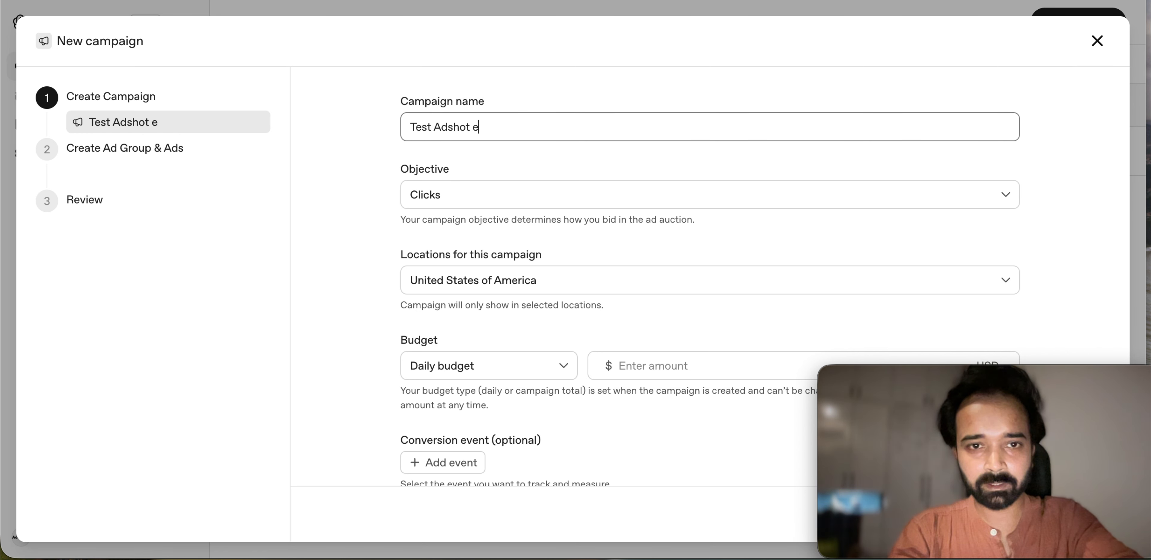
left_click(540, 195)
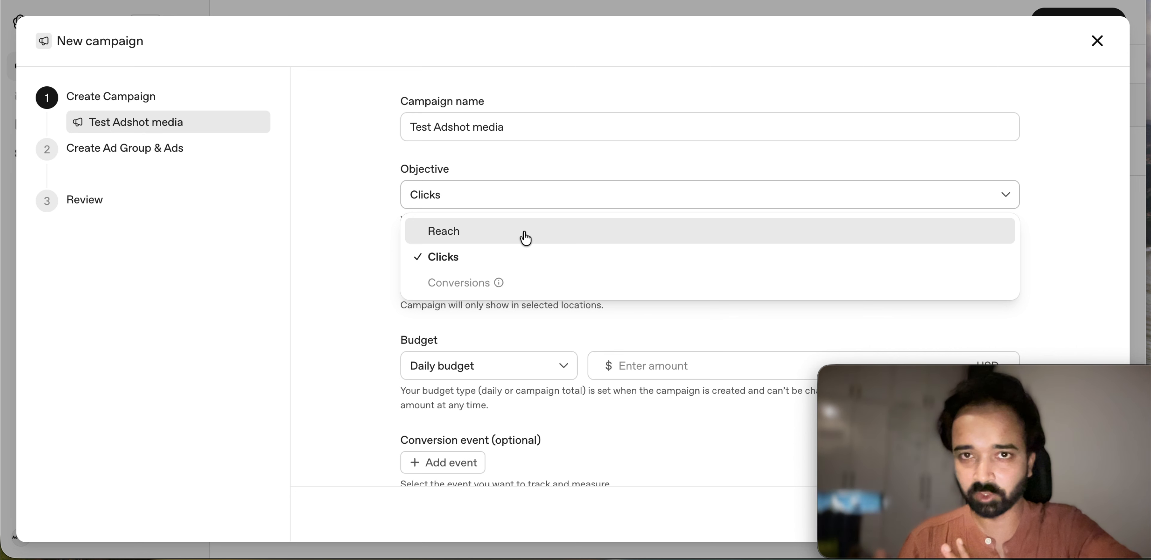
Step: Set the objective to Reach and keep United States as the target location
left_click(512, 237)
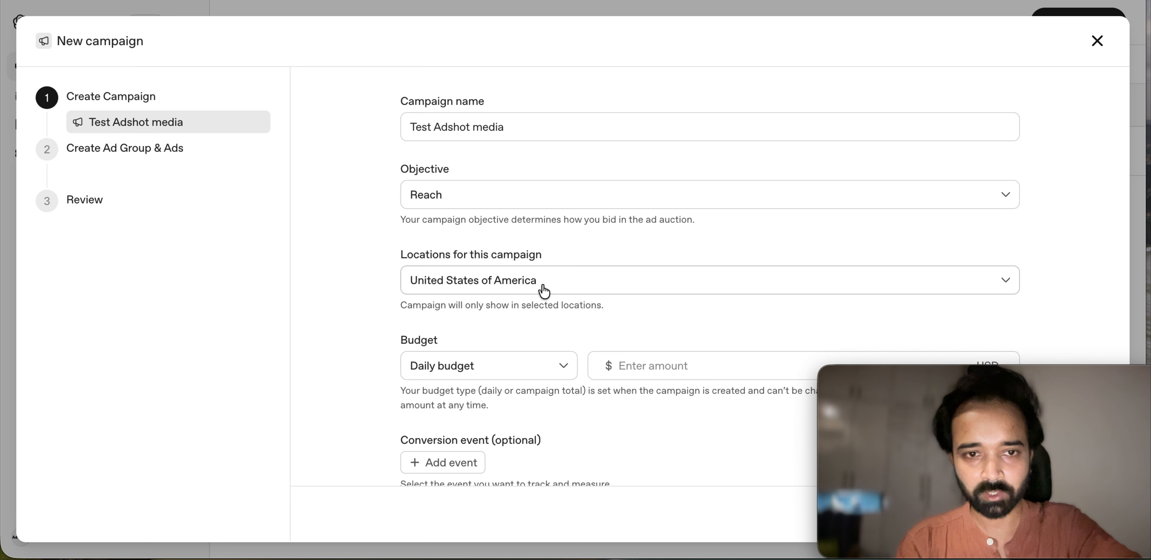
scroll(542, 291, "down", 3)
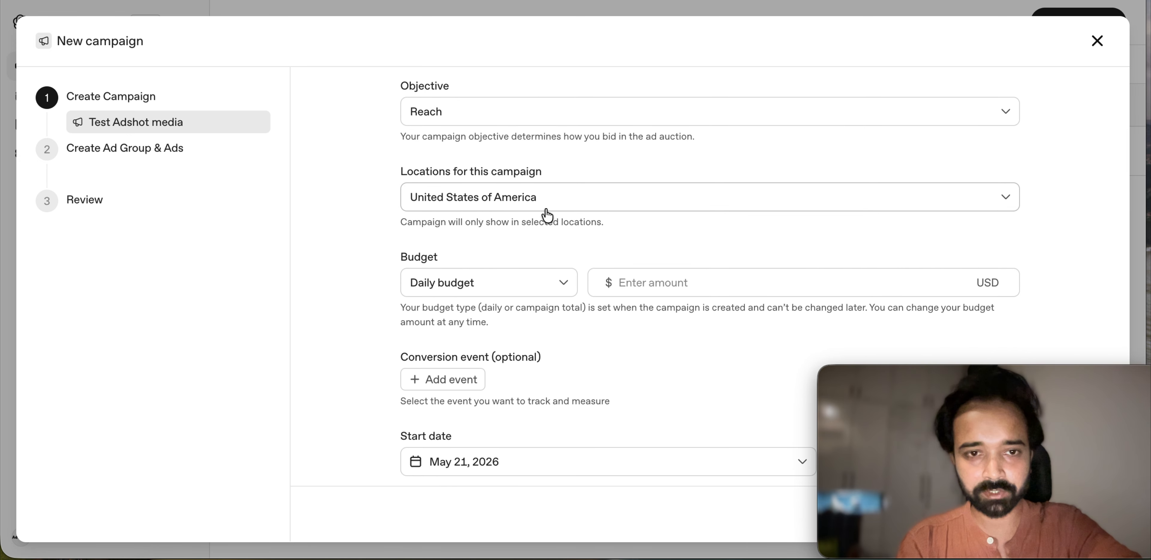
left_click(708, 196)
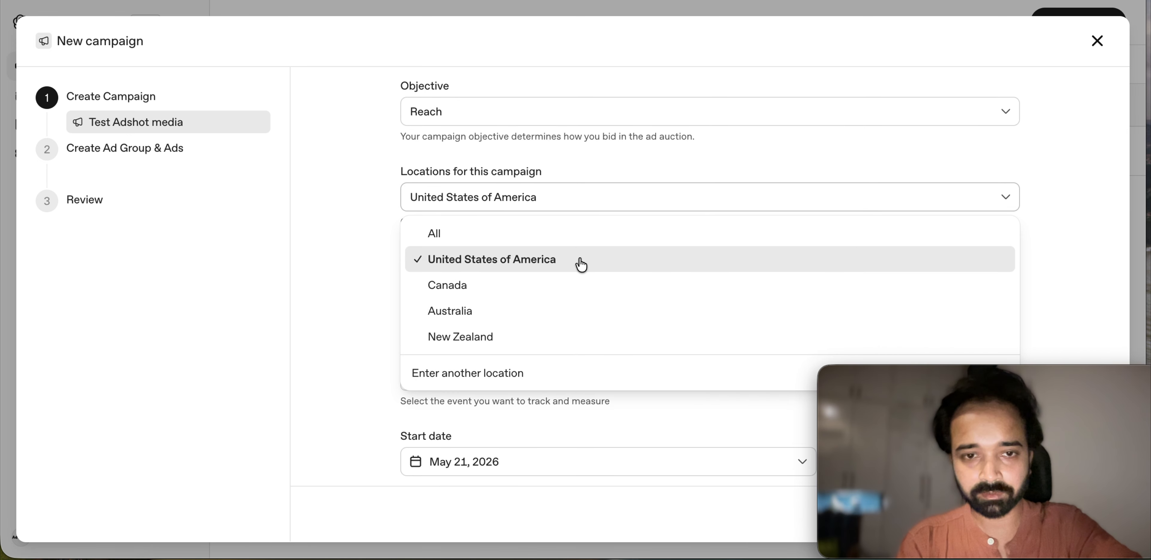
left_click(575, 202)
Step: Enter a daily budget of 5 USD
scroll(576, 218, "down", 2)
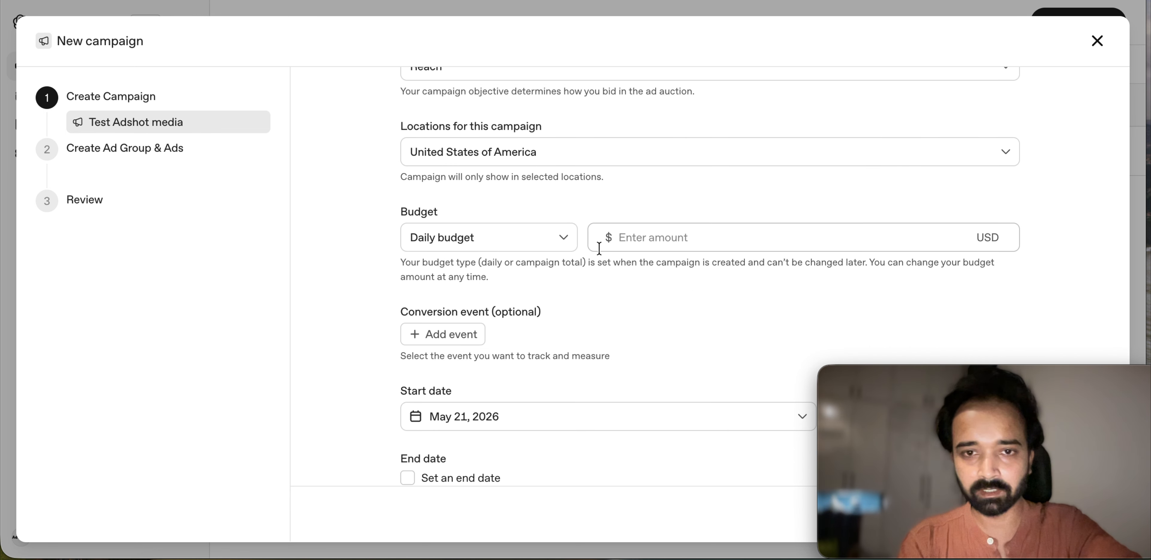
left_click(653, 241)
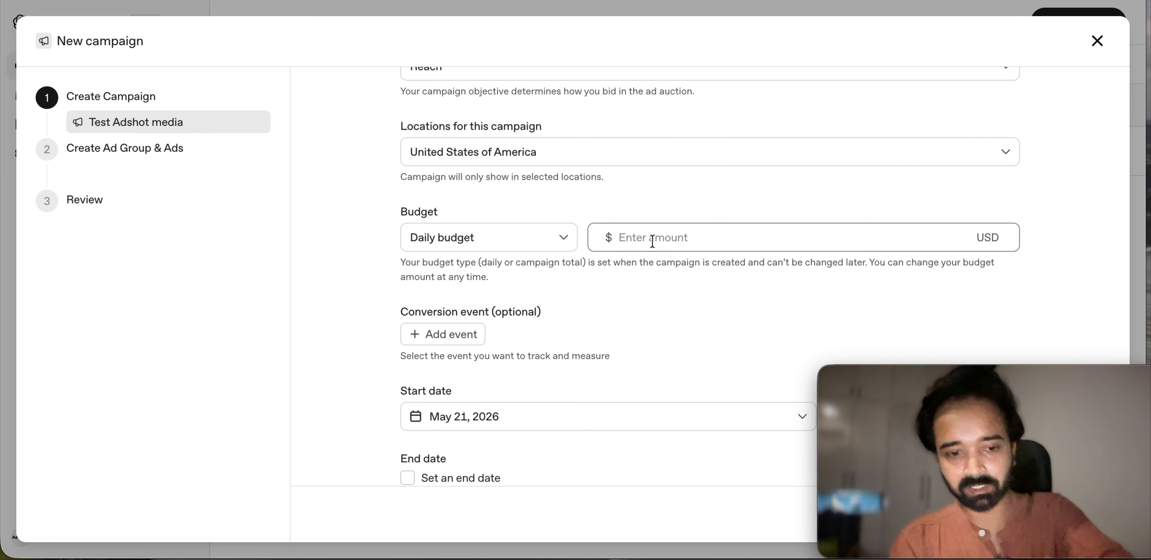
type("20")
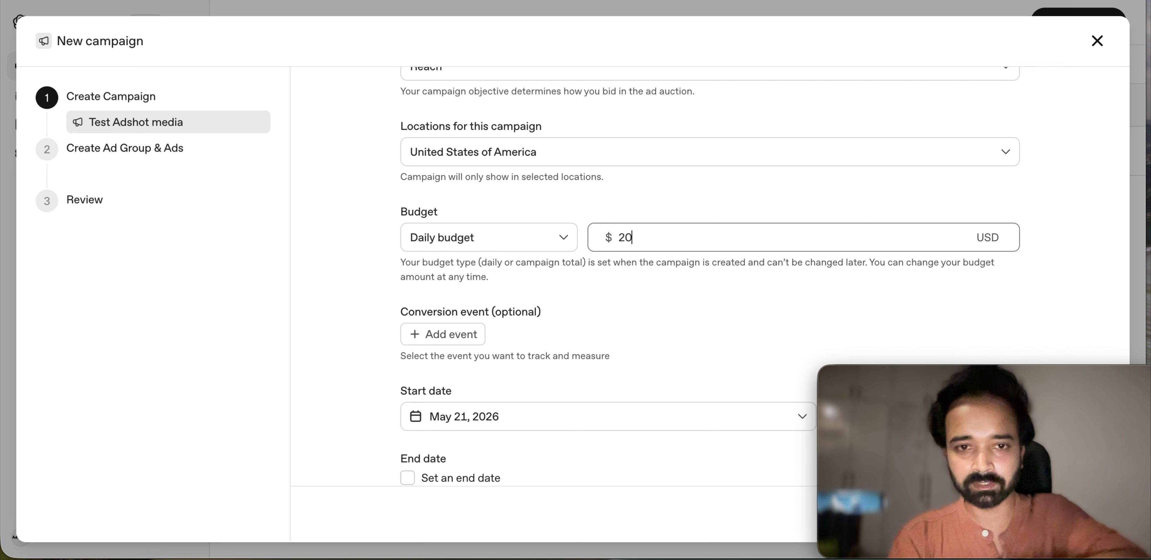
key("BackSpace")
key("BackSpace")
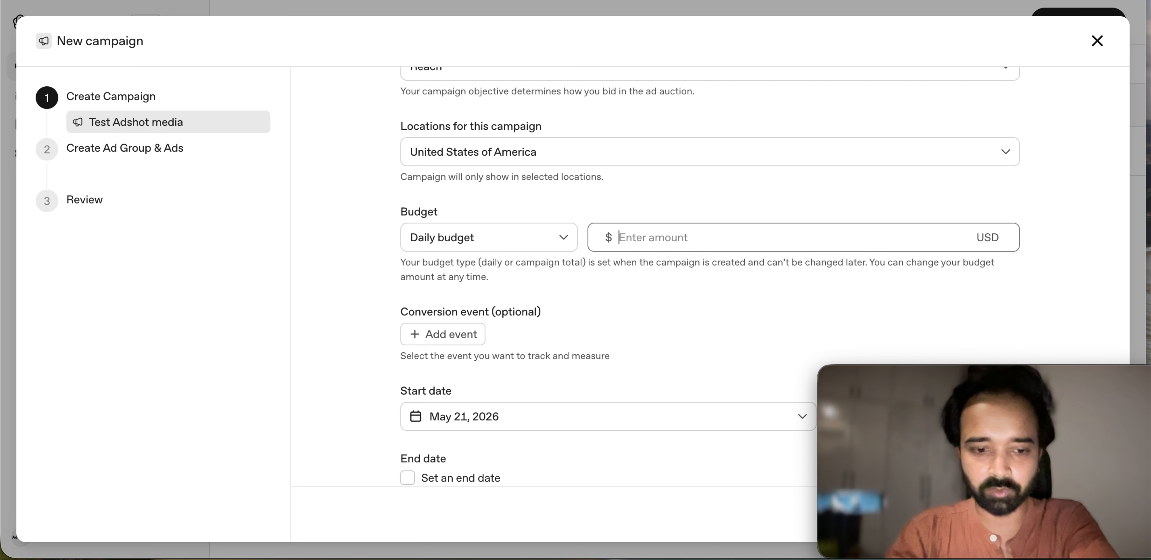
type("3")
key("BackSpace")
type("5")
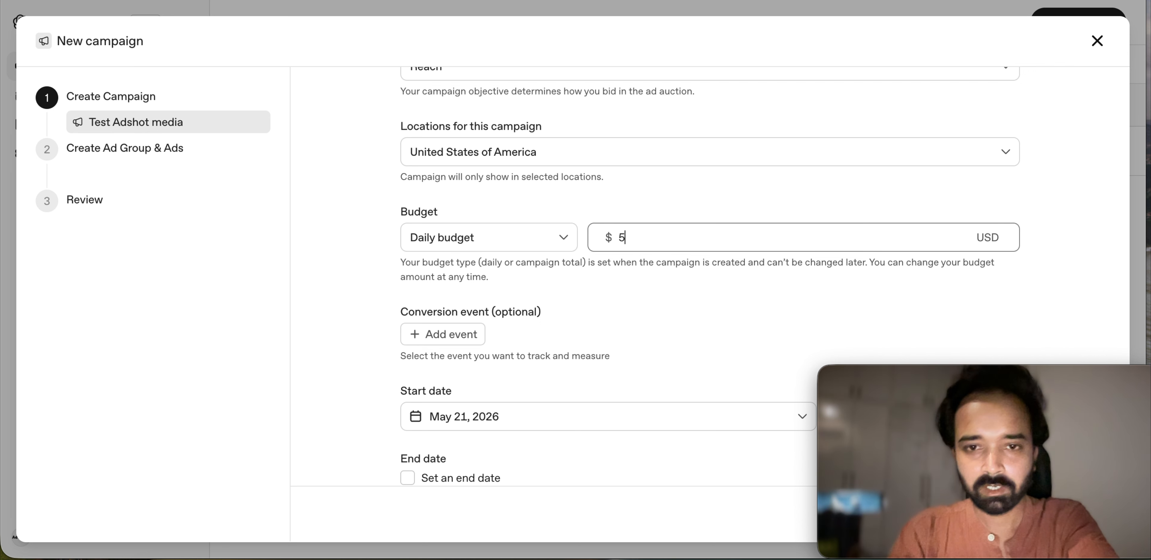
Step: Change the campaign objective back to Clicks
scroll(661, 272, "down", 1)
scroll(662, 271, "up", 5)
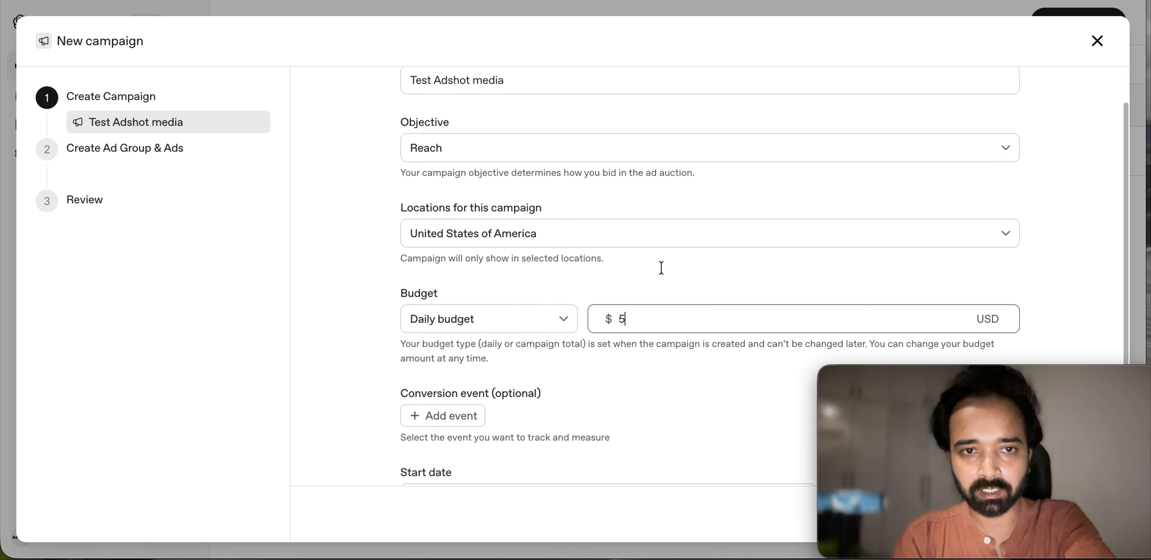
left_click(563, 189)
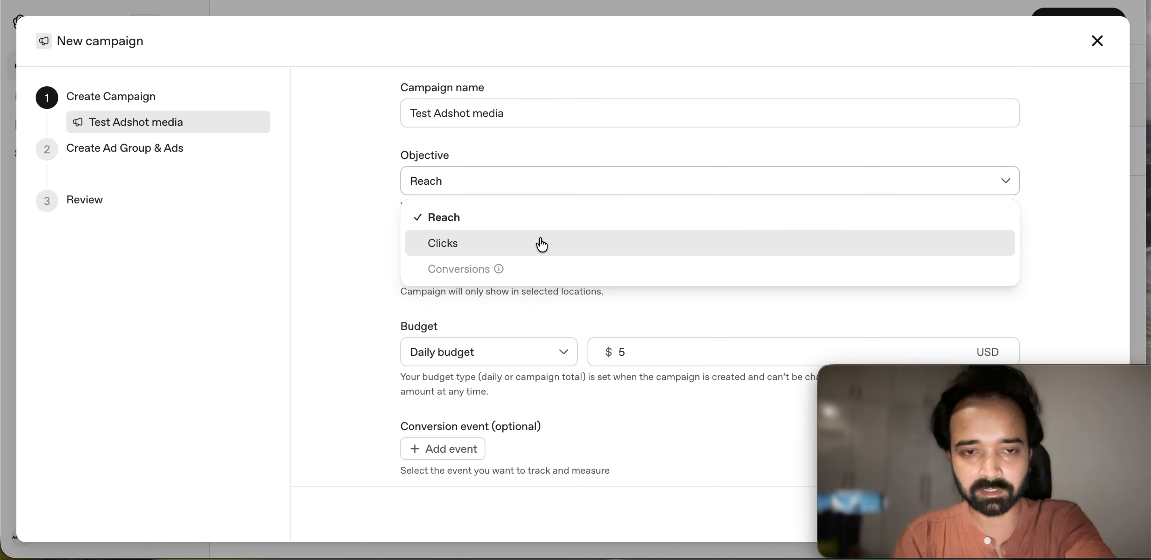
left_click(542, 243)
scroll(538, 277, "down", 3)
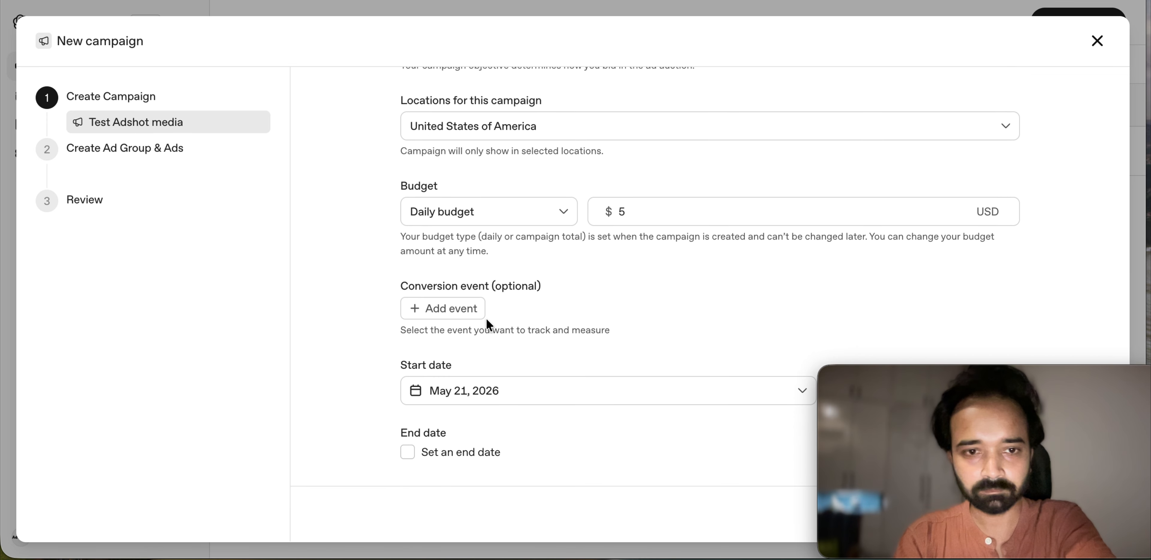
Step: Add an empty conversion event slot and begin creating a new conversion from its event list
left_click(456, 319)
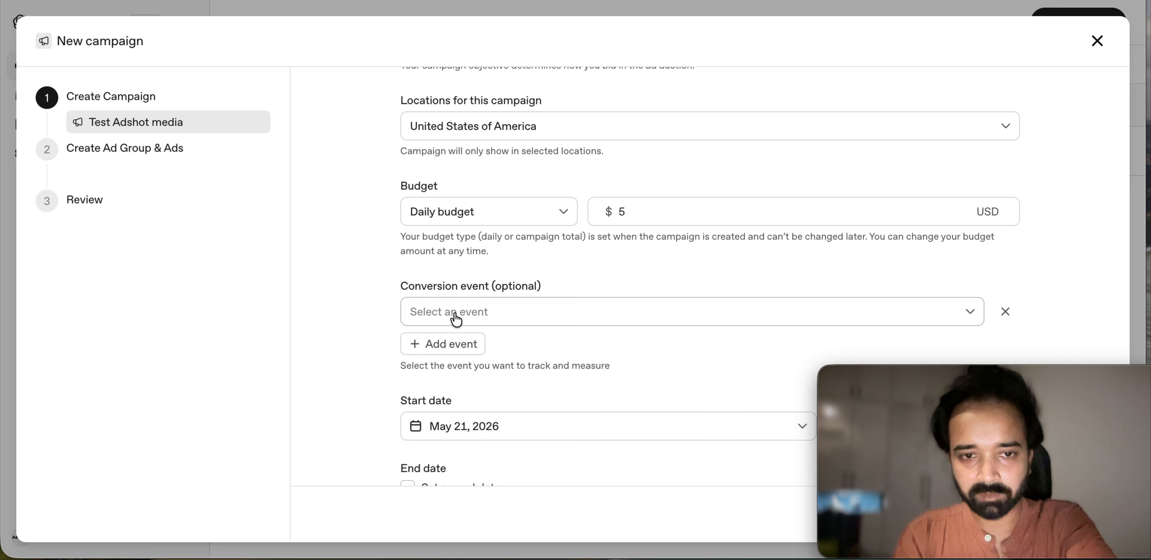
left_click(503, 305)
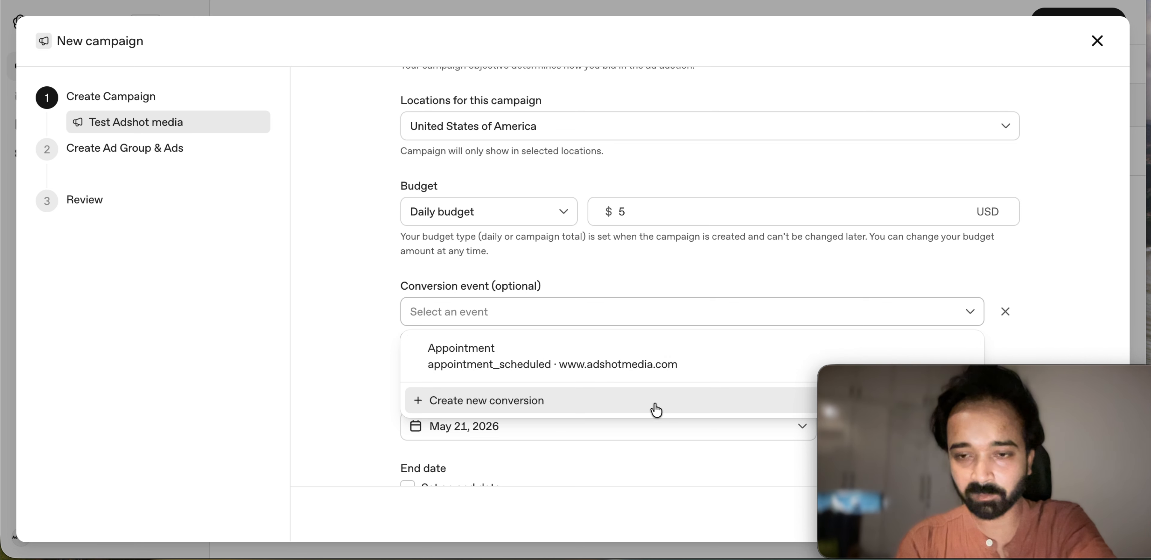
left_click_drag(929, 375, 197, 329)
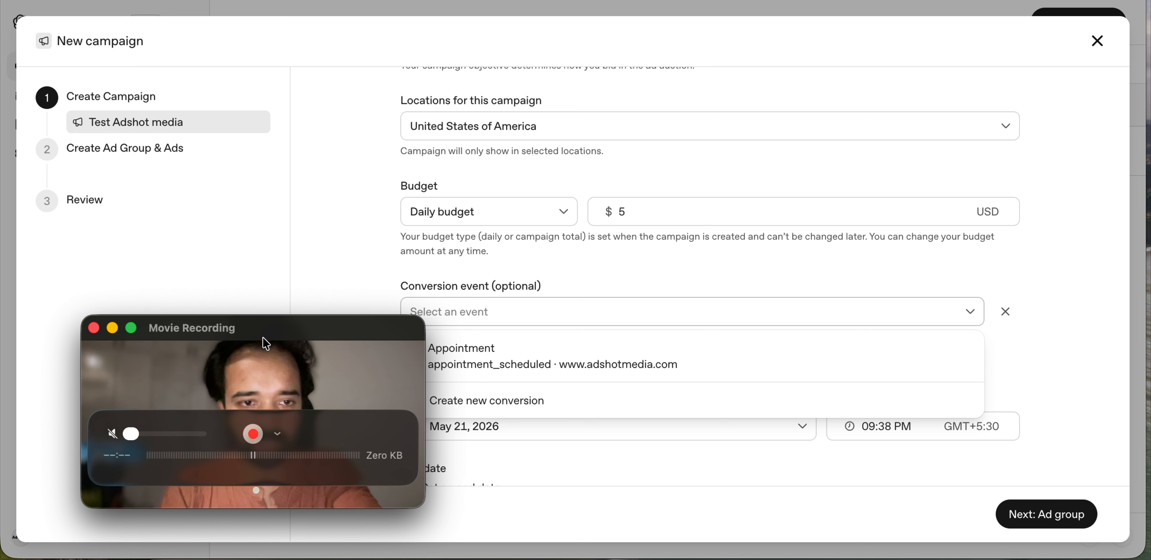
left_click_drag(266, 344, 234, 331)
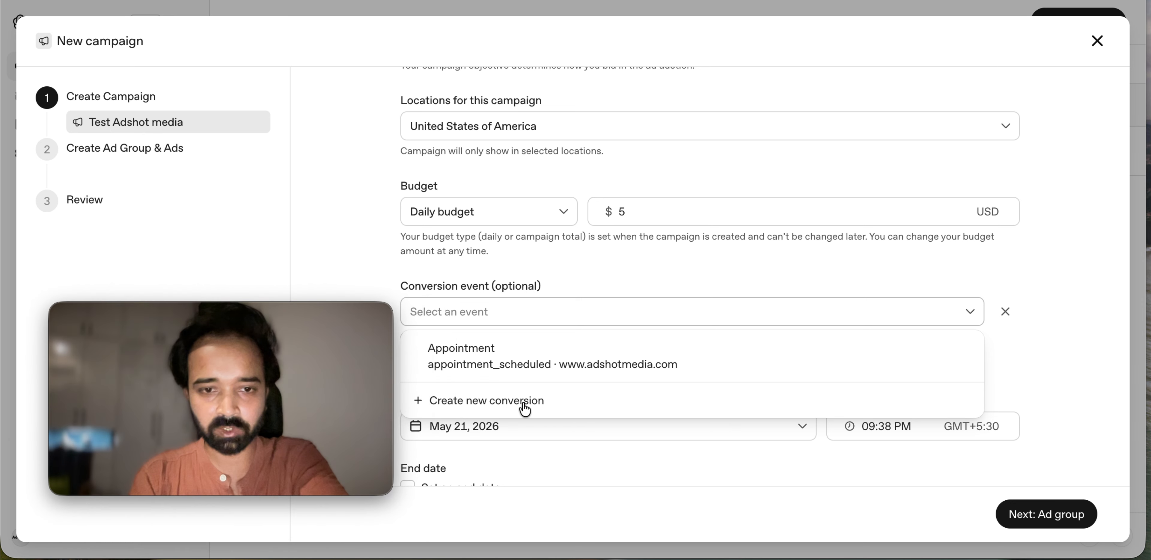
left_click(505, 405)
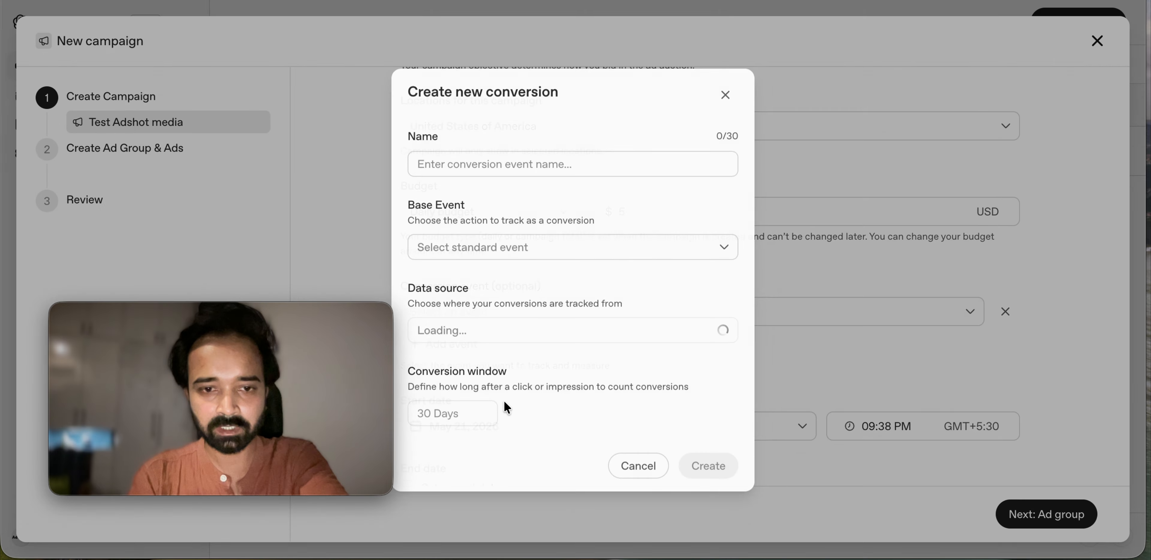
Step: Fill in conversion 'new conversion' with base event contents_viewed, then discard the form unsaved
left_click(538, 154)
type("n")
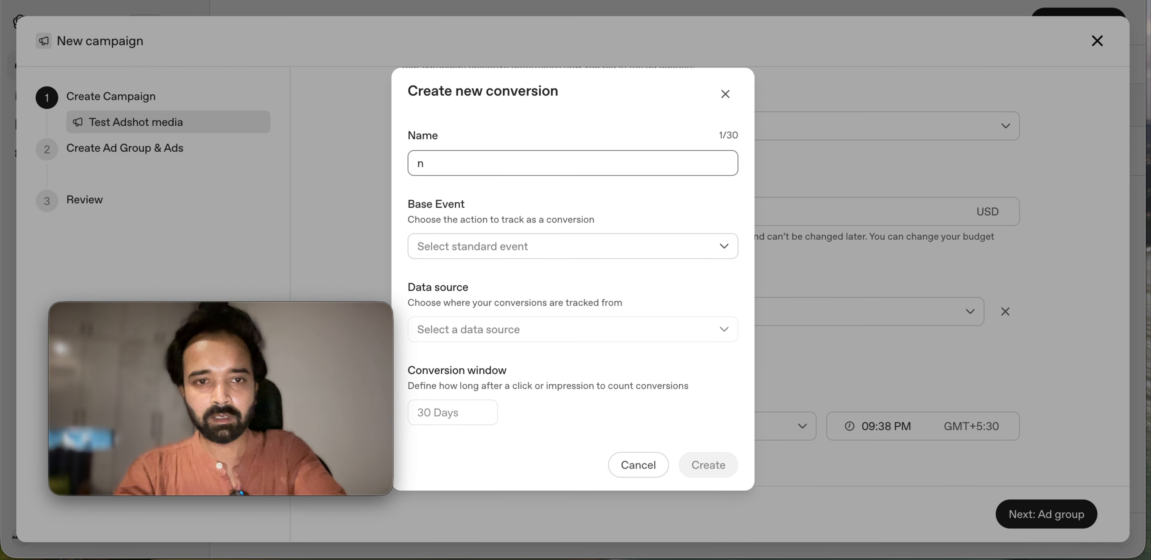
type("ew conversio")
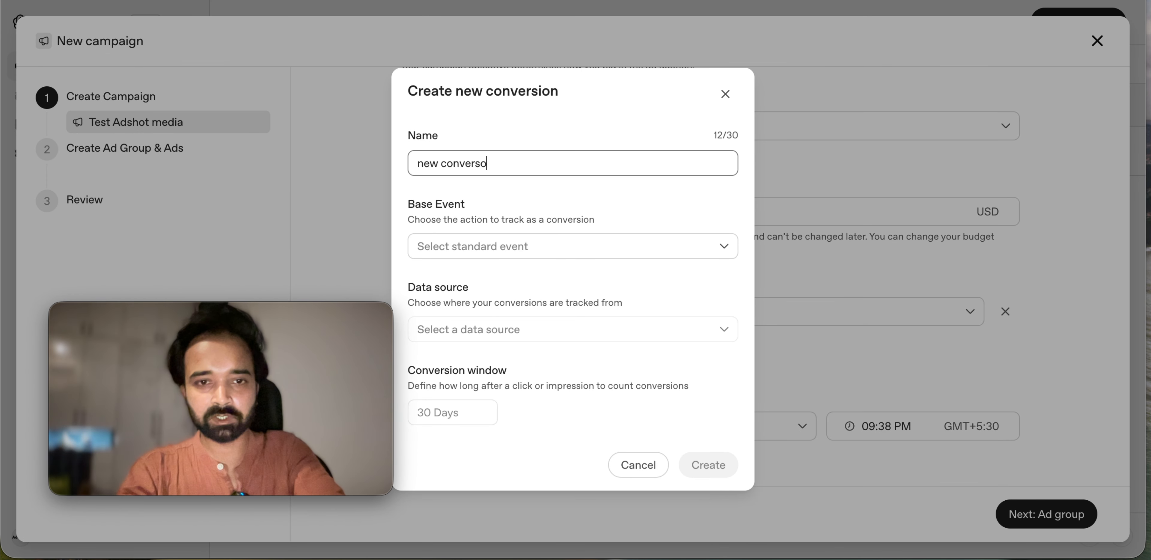
type("n")
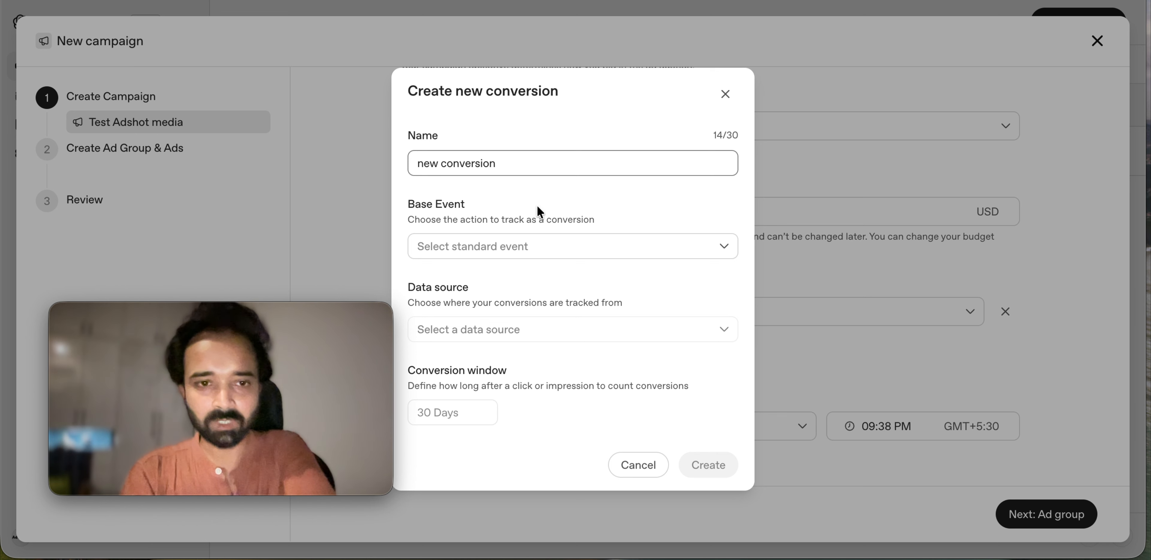
left_click(554, 255)
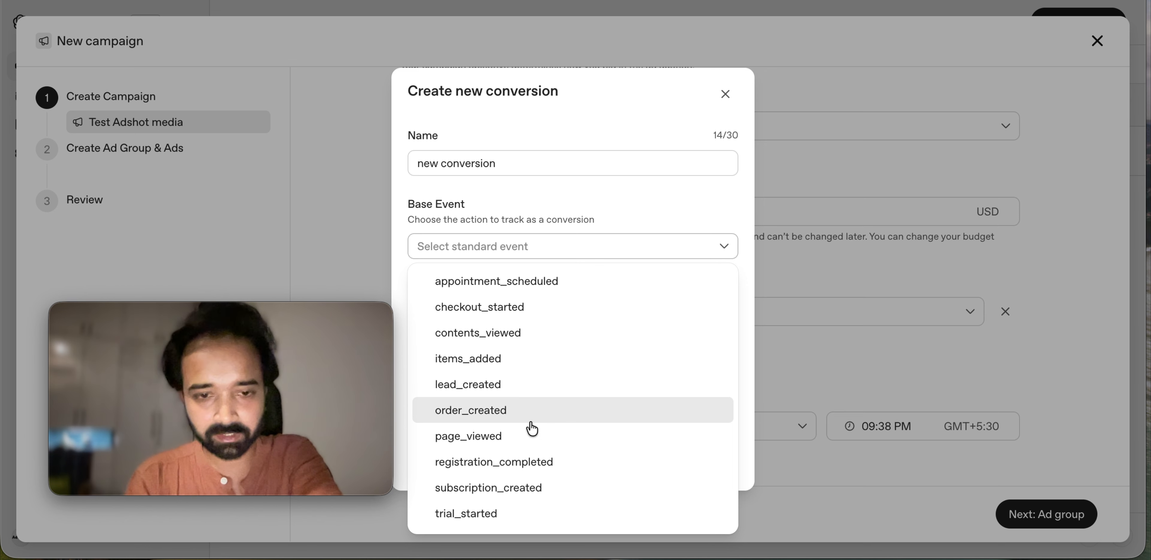
scroll(534, 435, "down", 2)
left_click(621, 228)
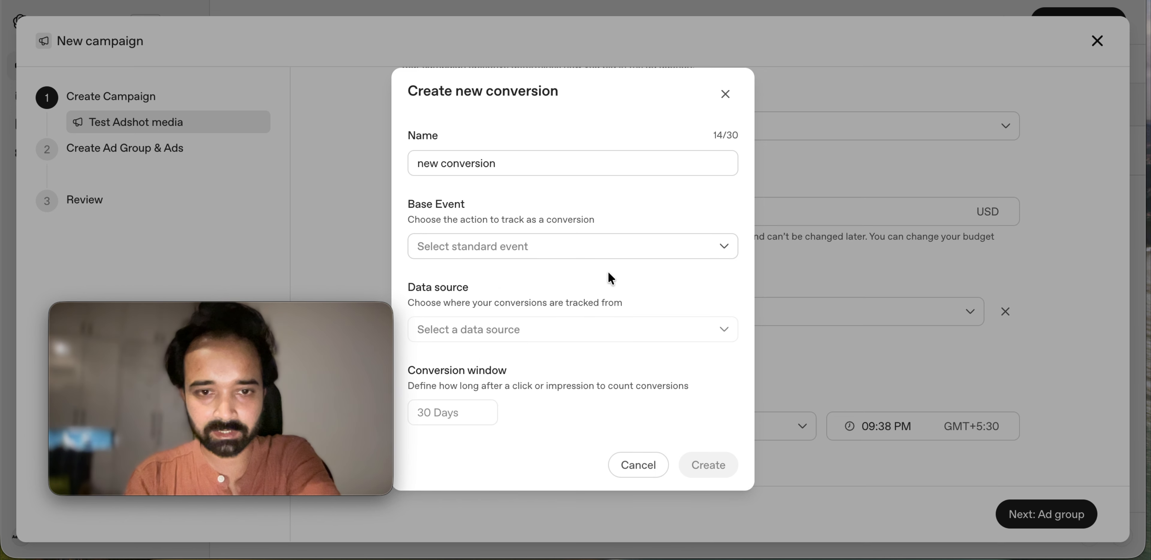
left_click(608, 252)
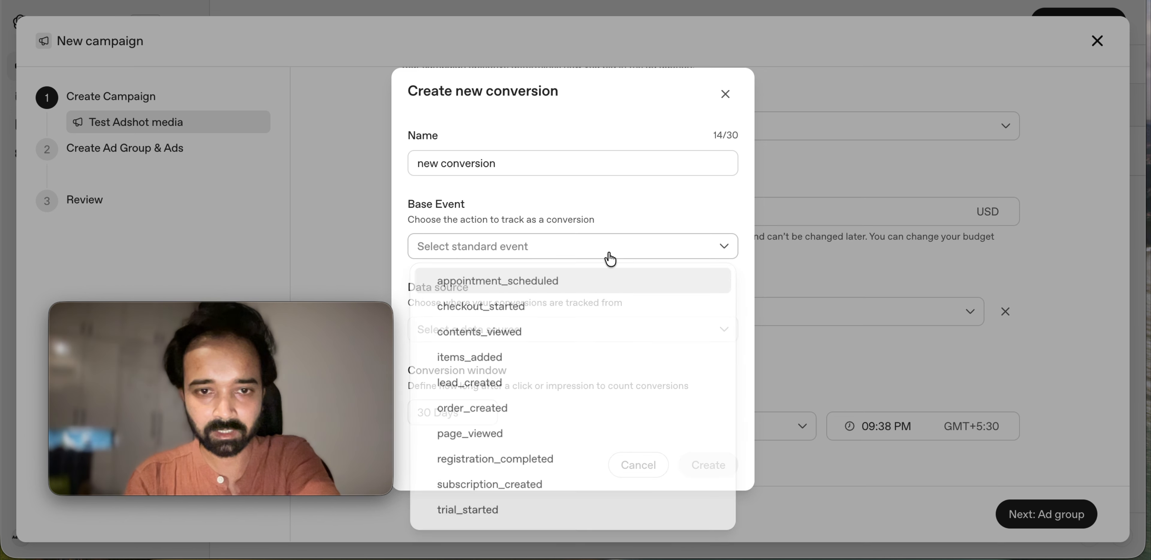
left_click(550, 333)
left_click(584, 335)
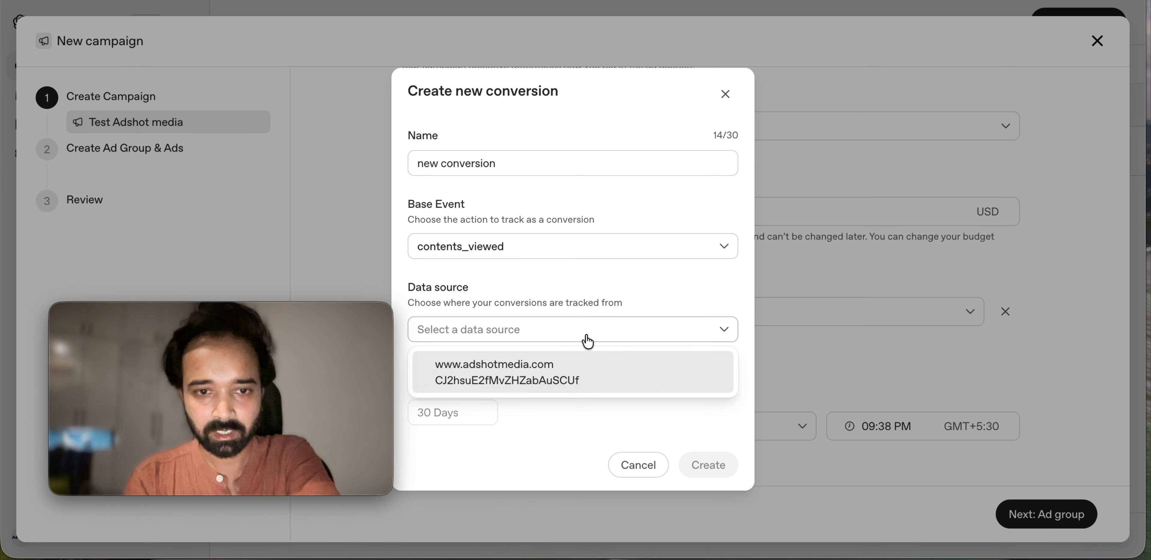
left_click(726, 95)
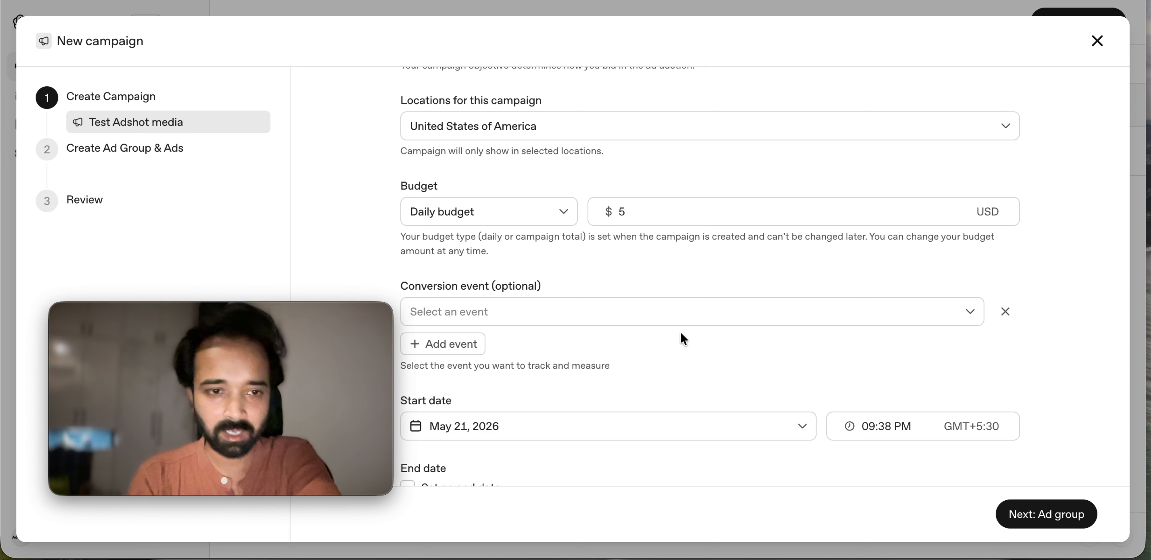
mouse_move(288, 359)
left_click_drag(279, 319, 1025, 337)
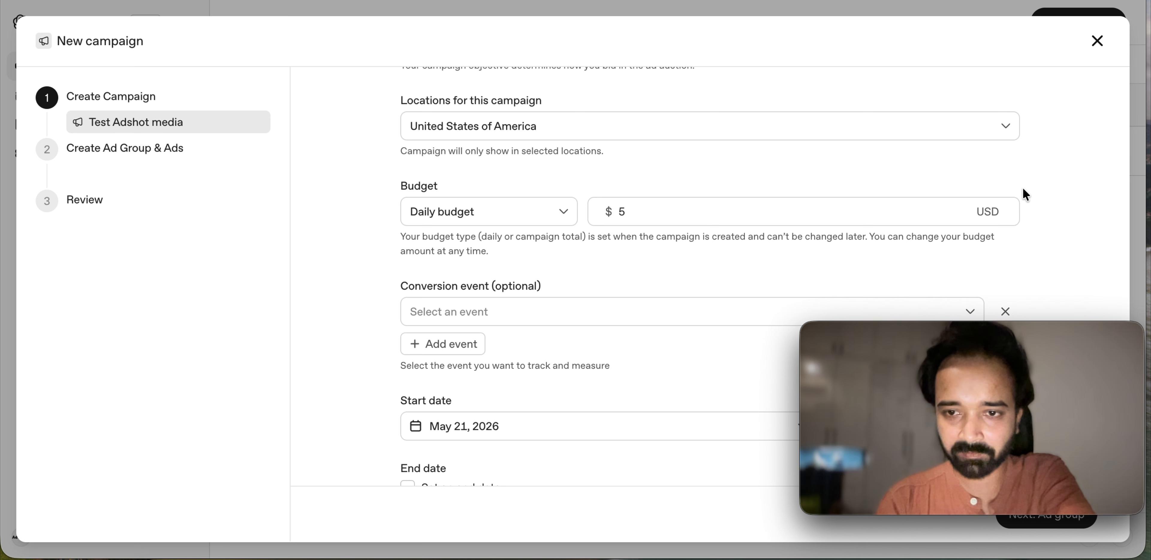
mouse_move(948, 357)
left_click_drag(948, 357, 215, 324)
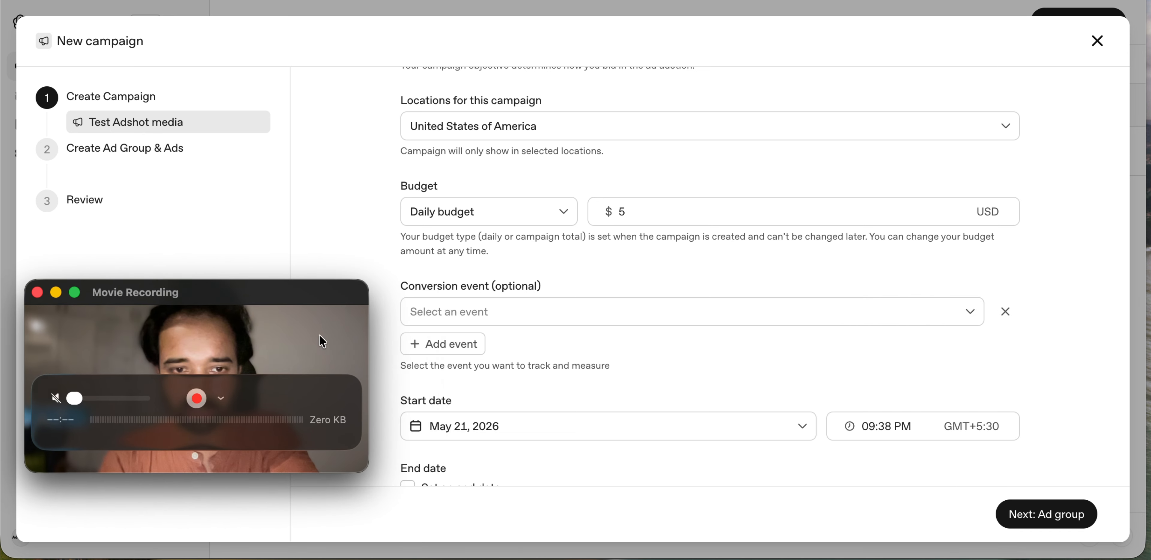
scroll(563, 444, "down", 2)
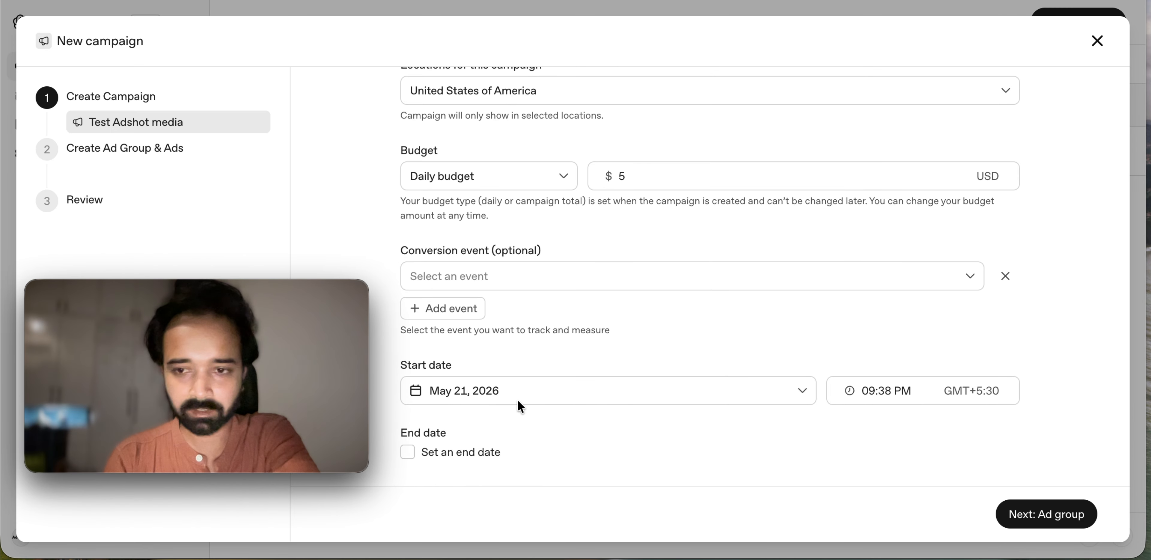
Step: Move to the ad group step and name the new ad group 'ag2'
left_click(1047, 518)
left_click(501, 119)
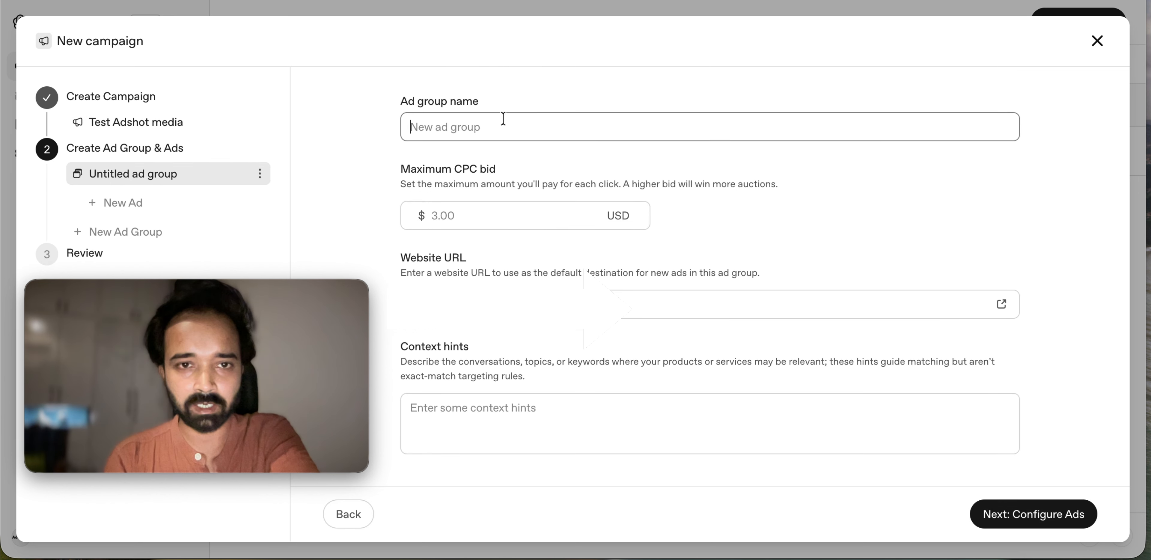
type("ag2")
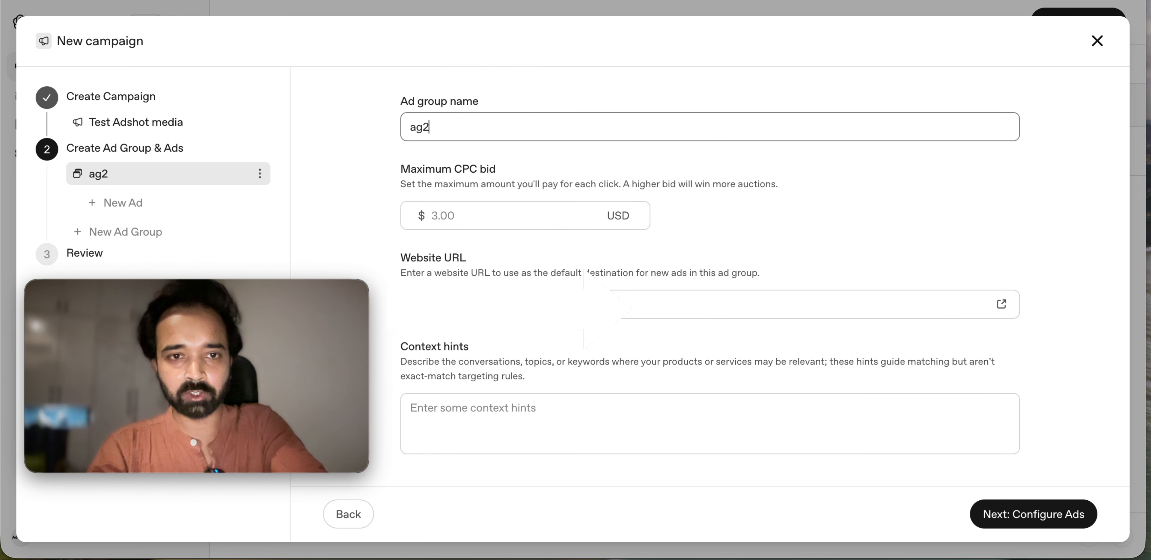
Step: Try maximum CPC bids of 0, 1, 2 and 3, then leave the bid blank
left_click(491, 211)
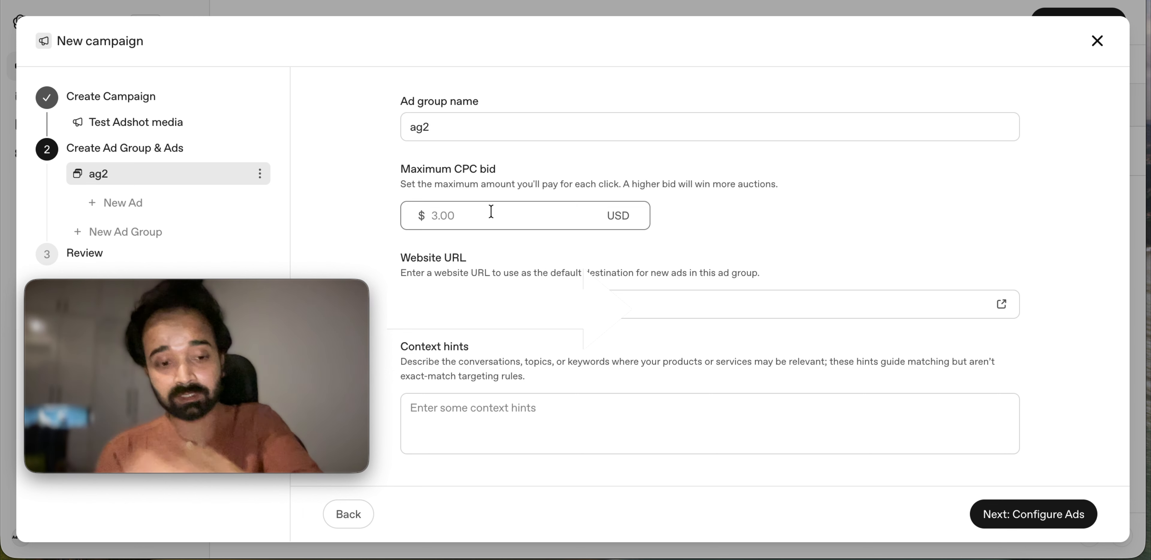
type("0")
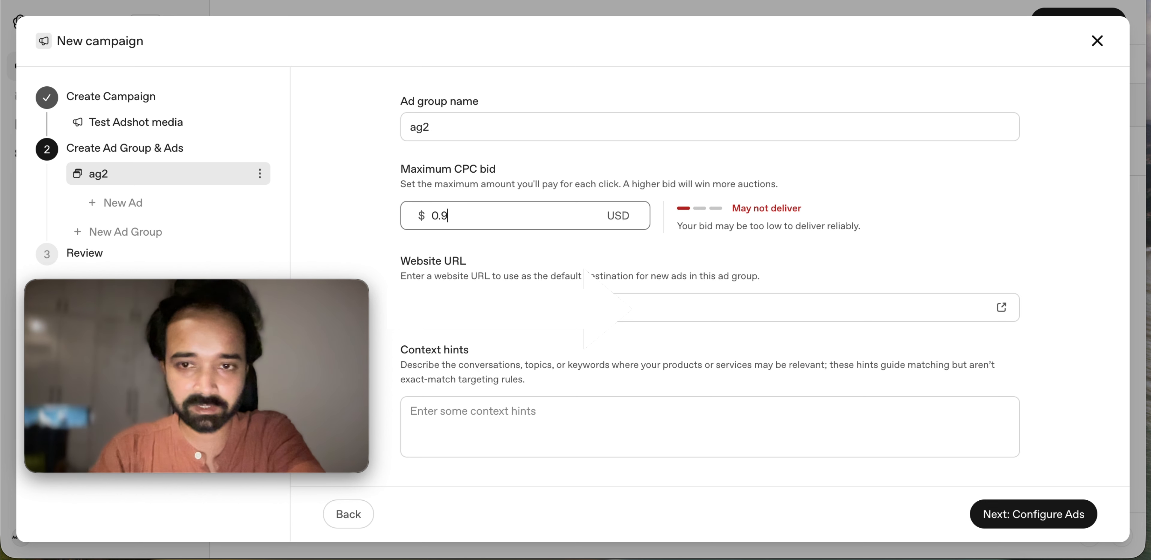
key("BackSpace")
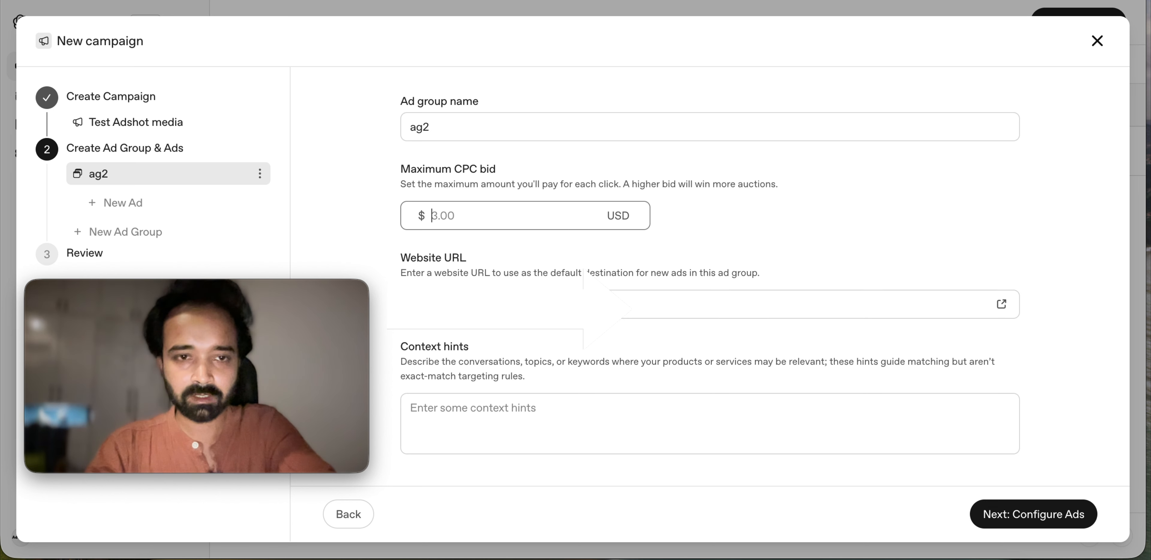
type("1")
key("BackSpace")
type("2")
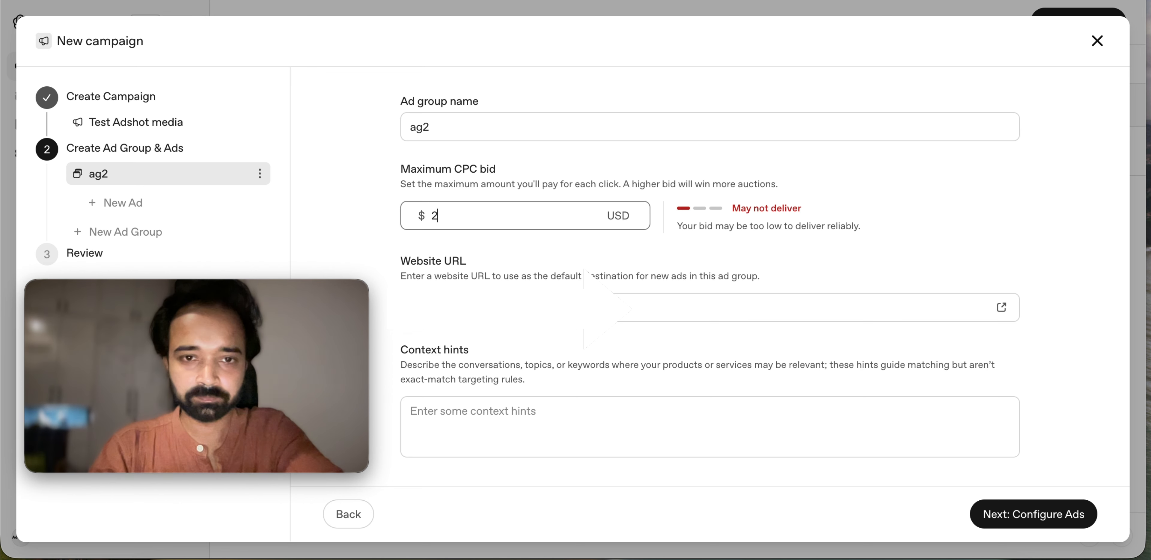
key("BackSpace")
type("3")
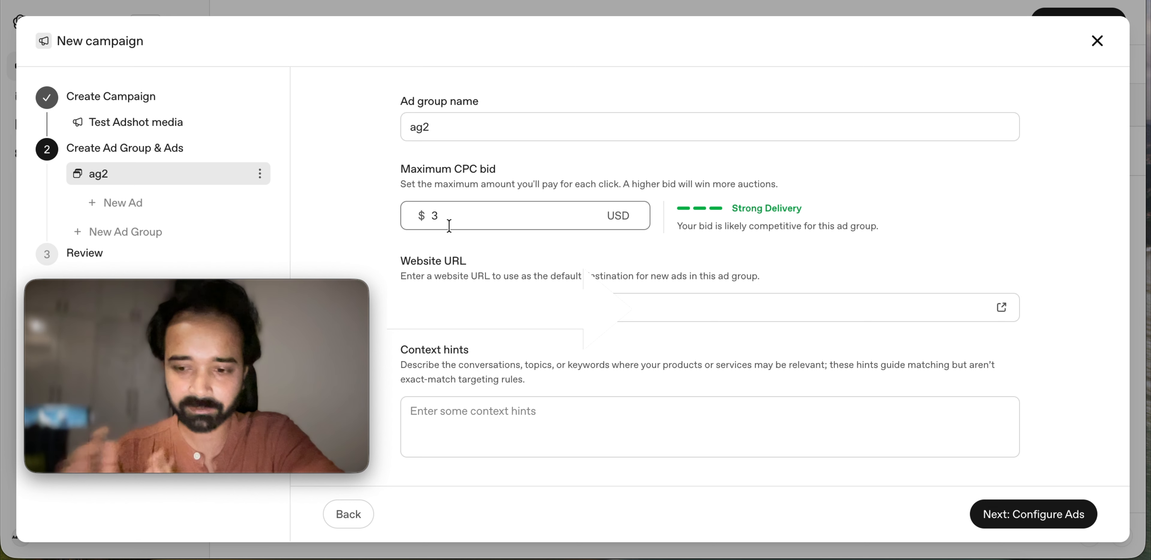
key("BackSpace")
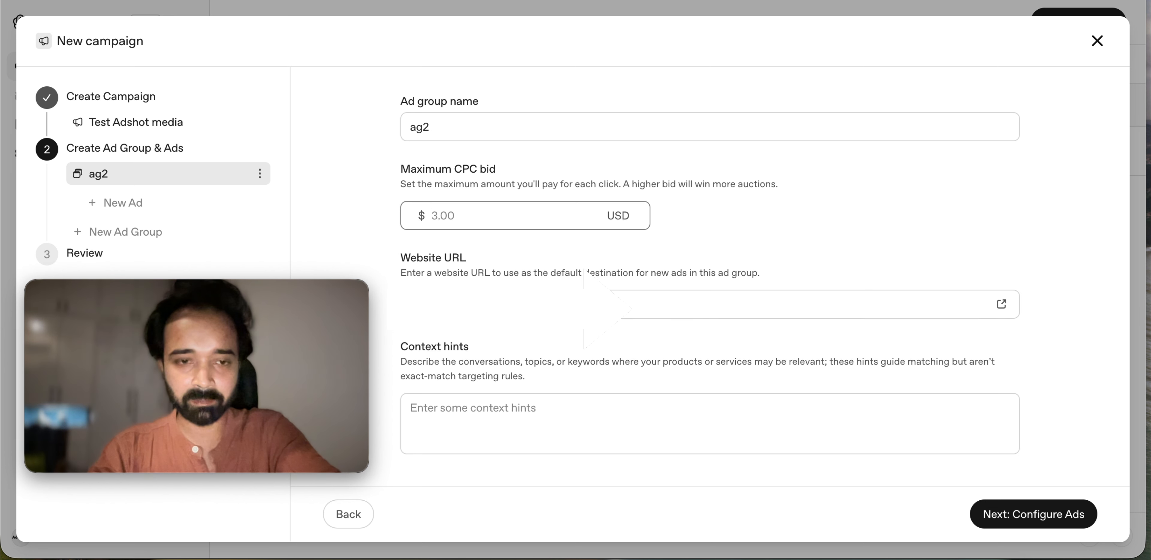